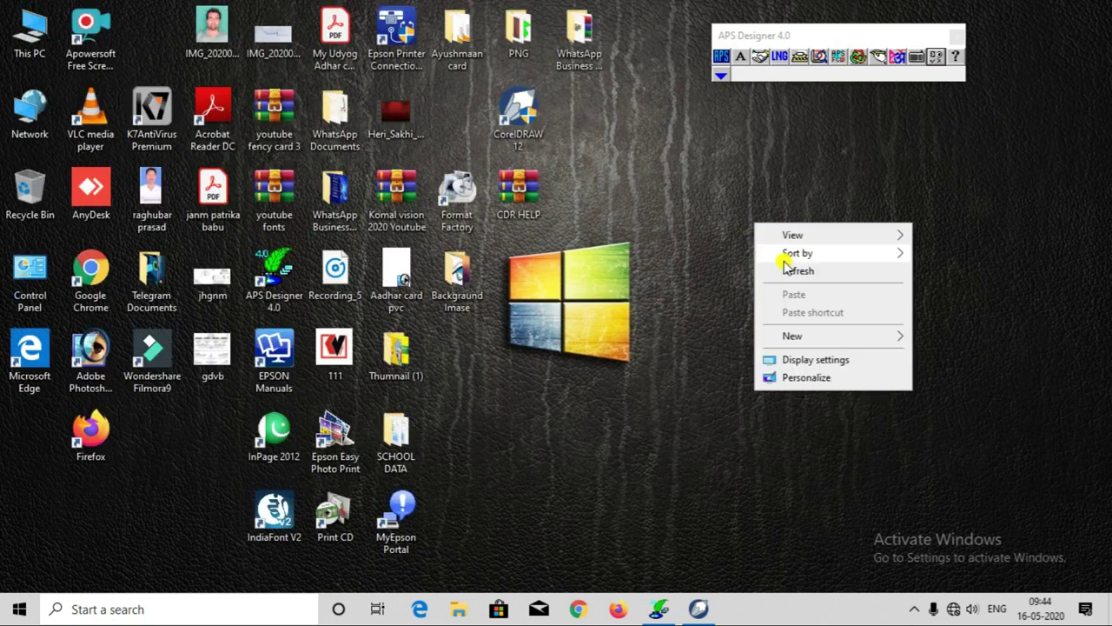
Step: Switch to CorelDRAW 12 and place the APS Designer palette in the empty area beside the blank page
click(793, 268)
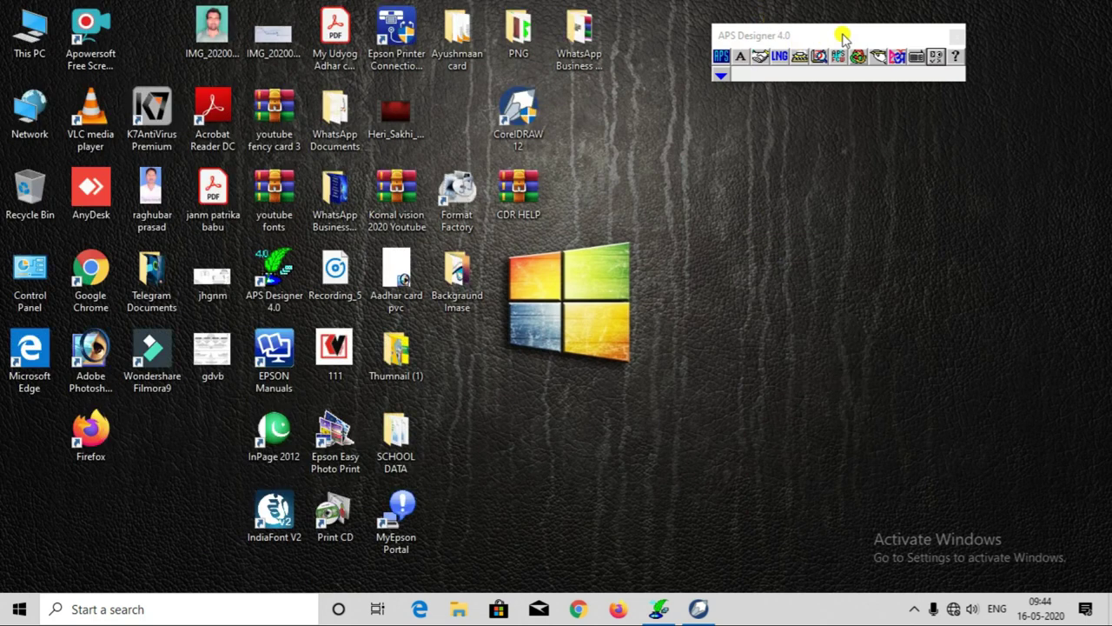
click(841, 35)
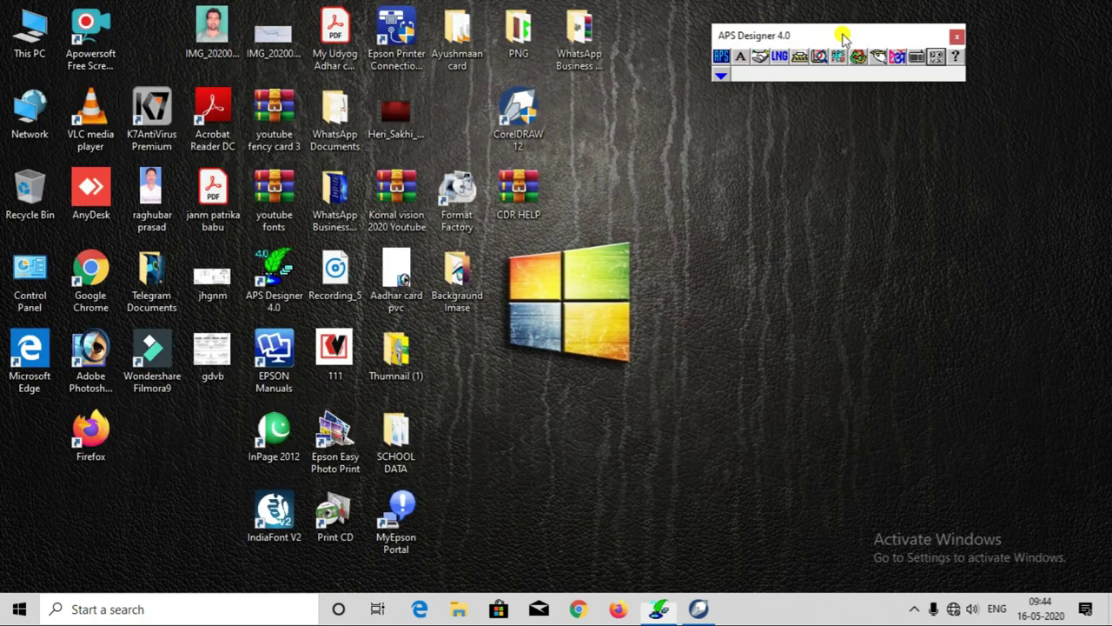
click(697, 609)
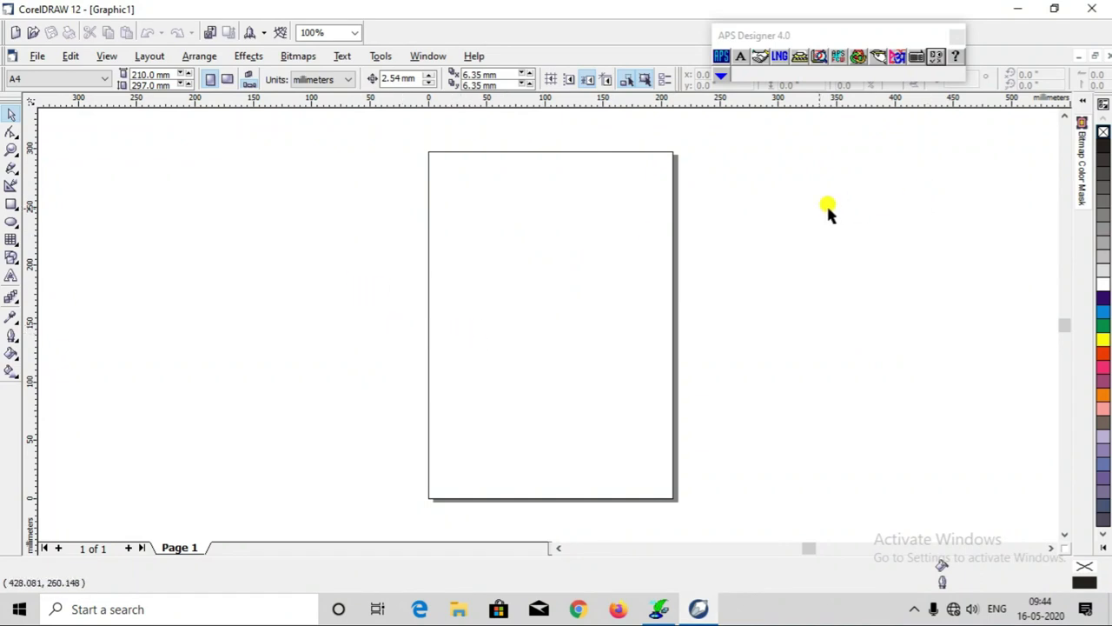
drag(834, 35, 235, 158)
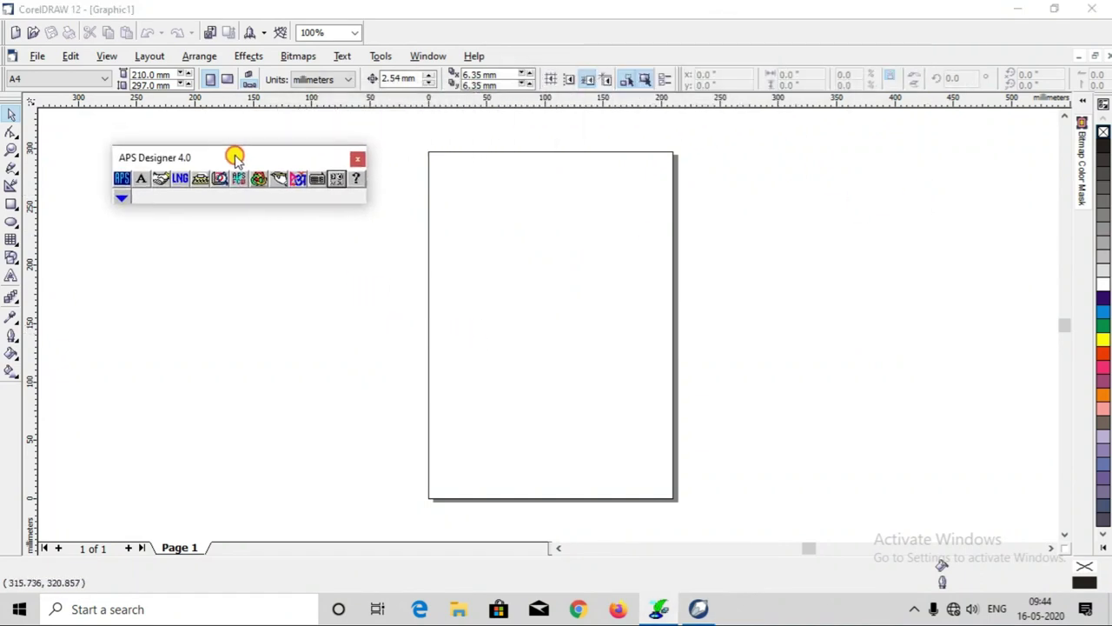
Step: Switch APS Designer typing to Indian script, with Shree Lipi 2.0 as the vendor and Devnagari as the language
click(144, 185)
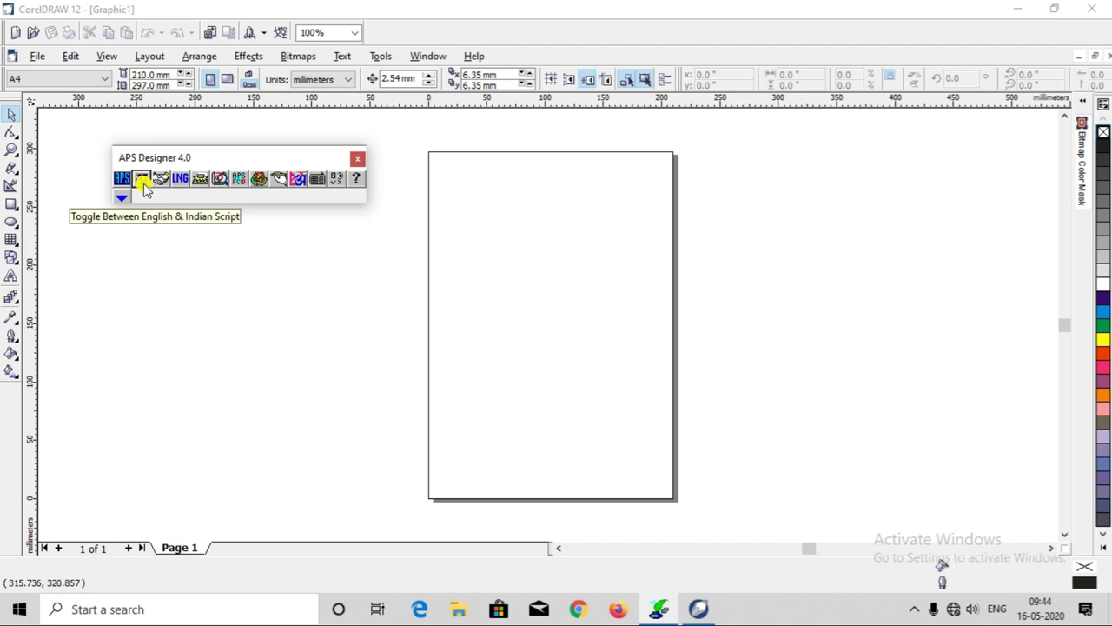
click(146, 190)
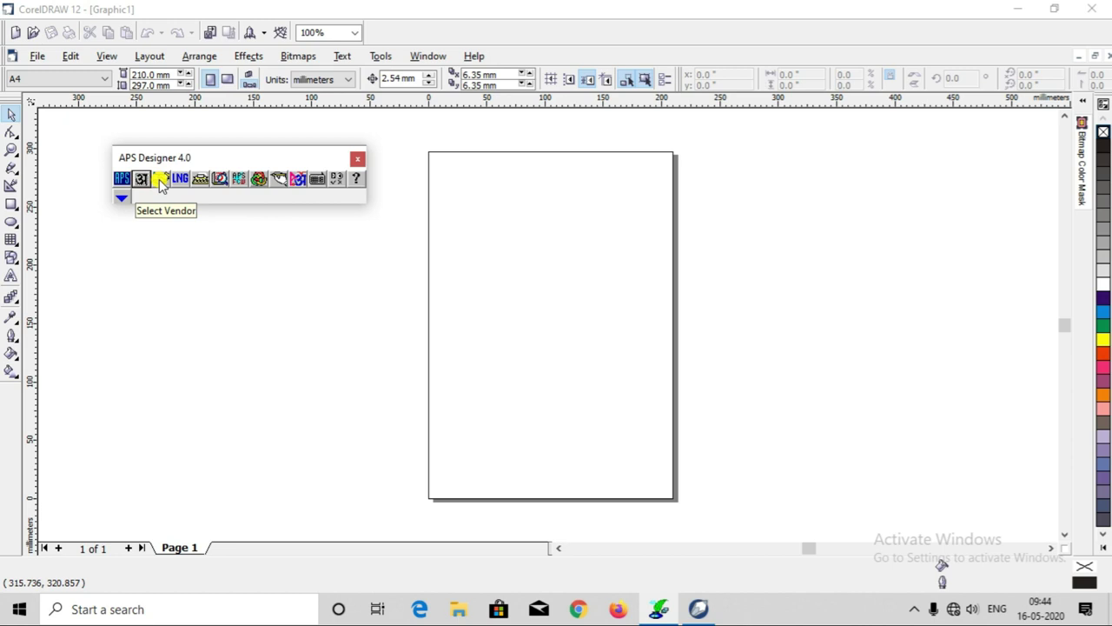
click(162, 185)
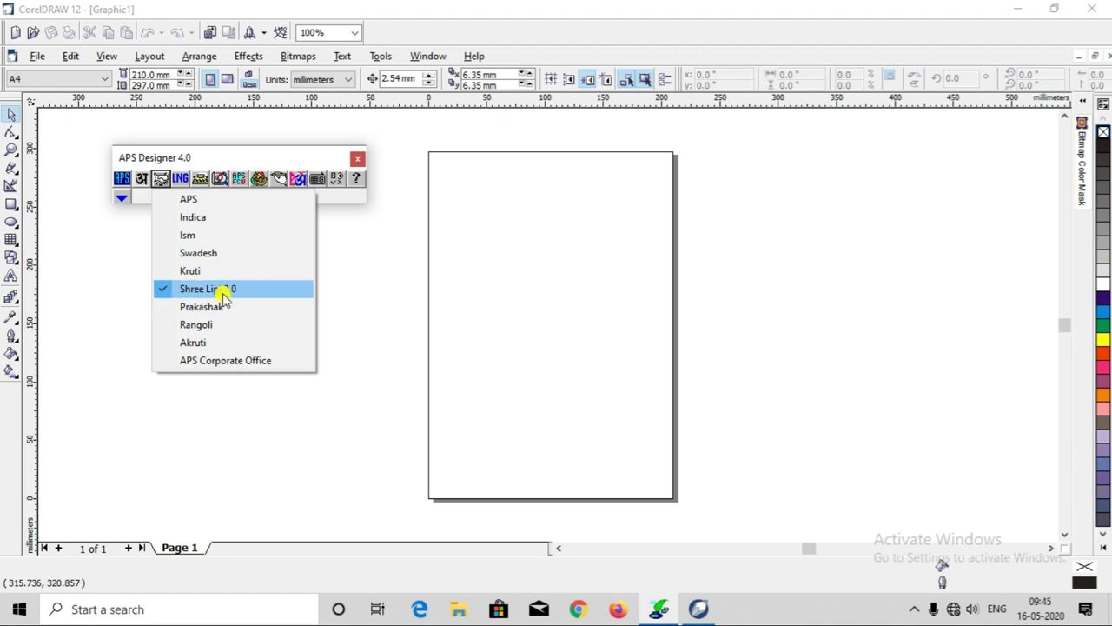
click(218, 200)
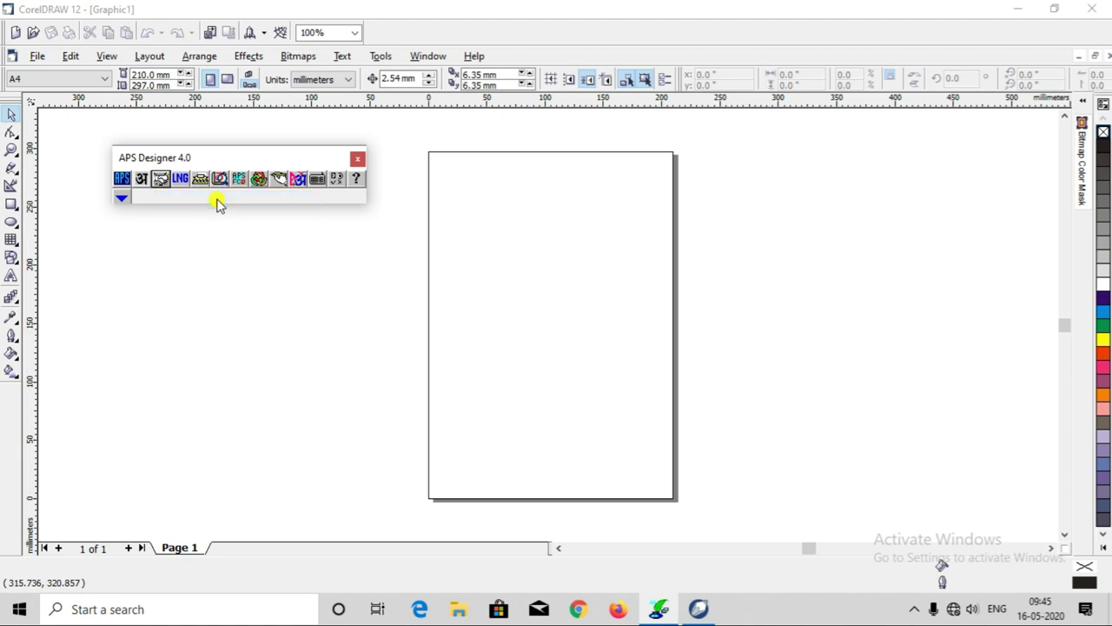
click(159, 184)
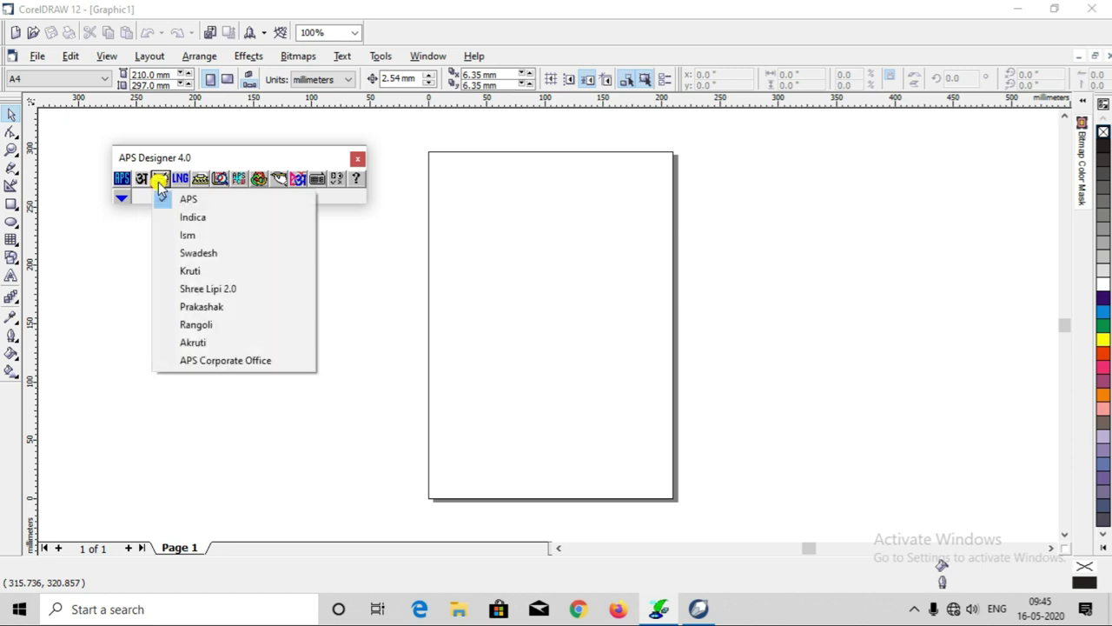
click(195, 291)
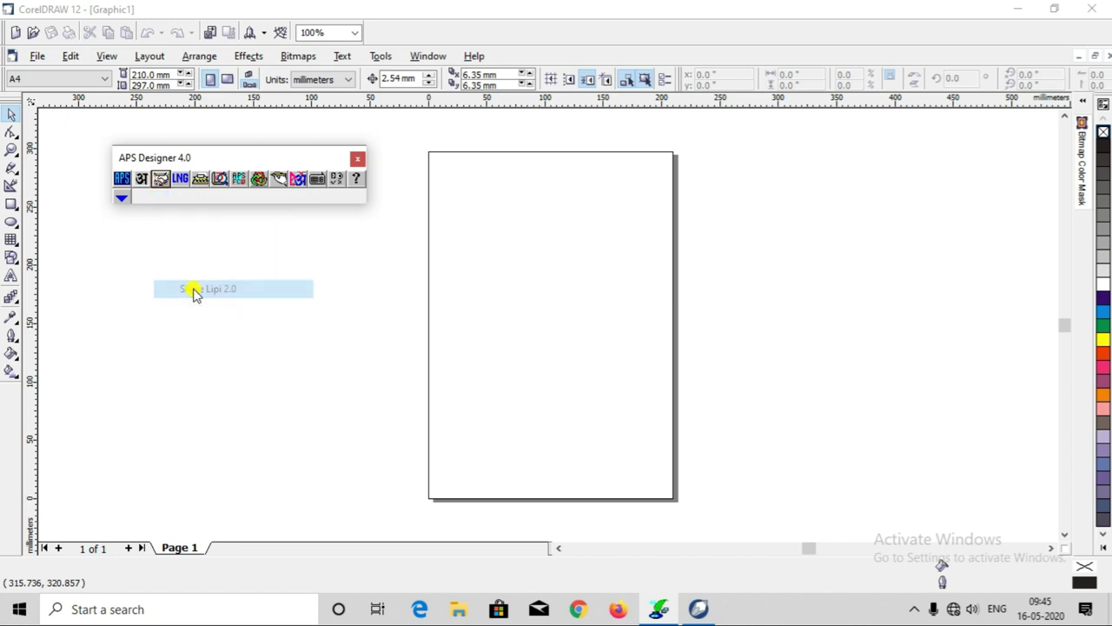
click(182, 180)
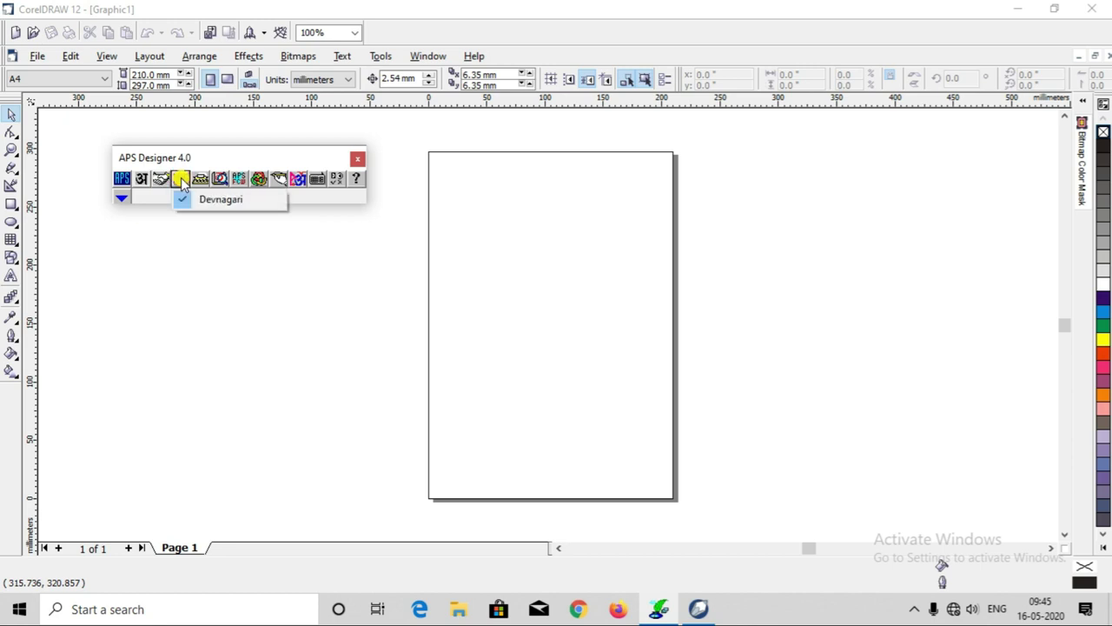
click(219, 199)
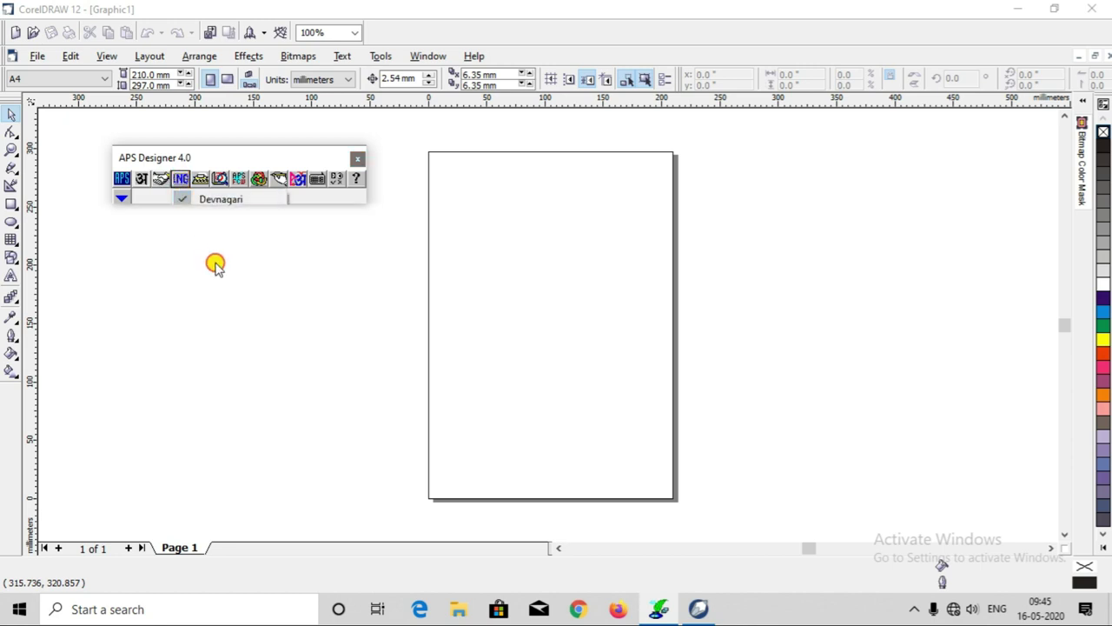
Step: Look through the keyboard layouts that APS Designer offers without changing the selection
drag(208, 160, 274, 145)
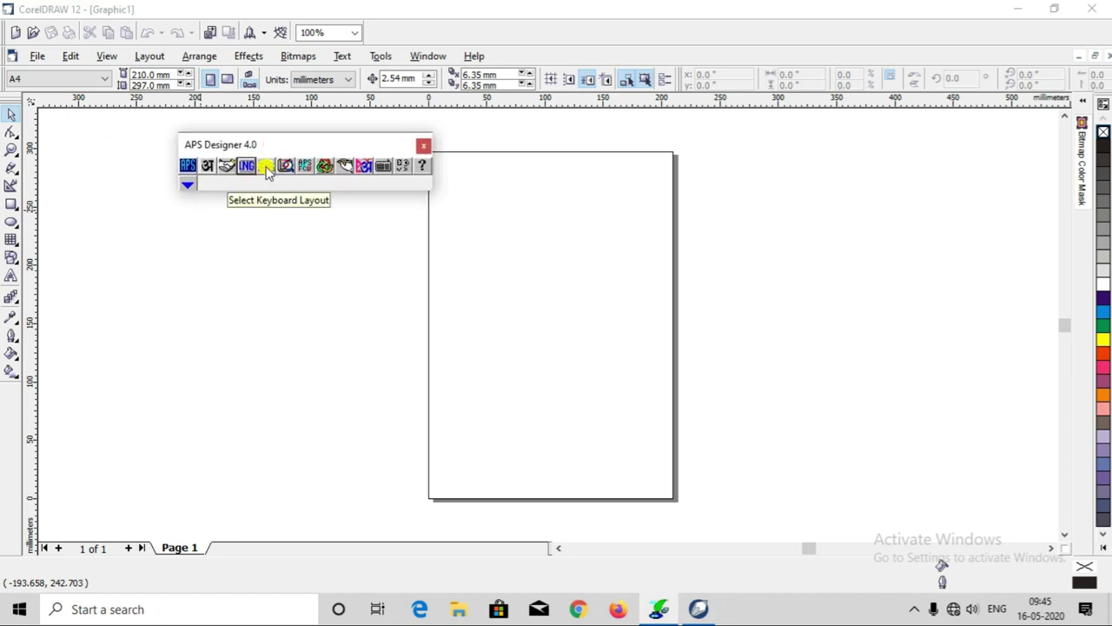
click(267, 168)
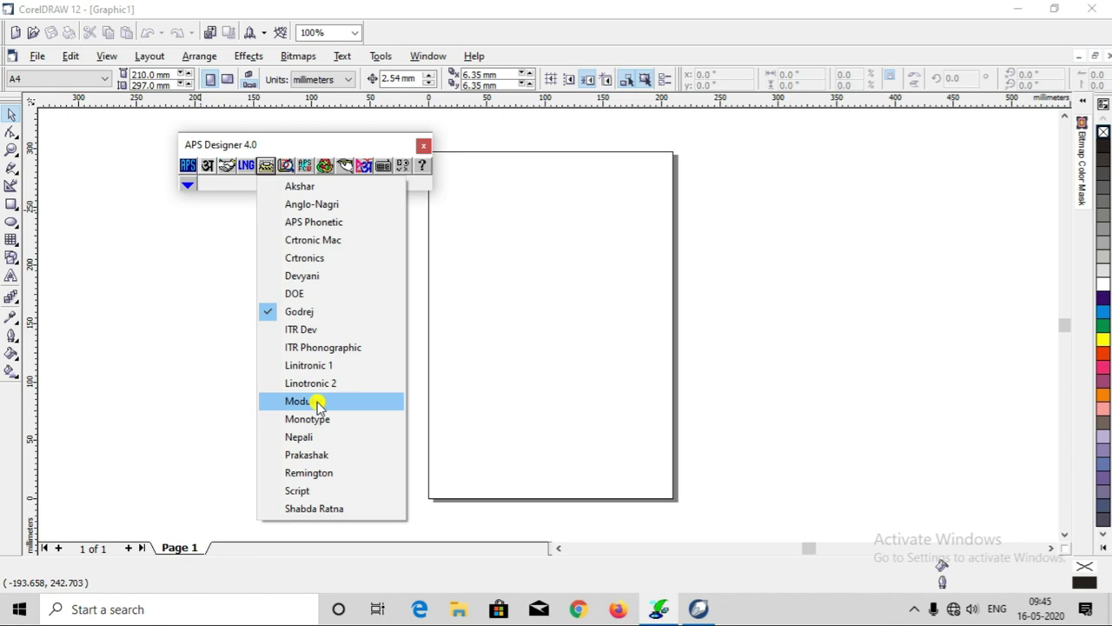
click(184, 215)
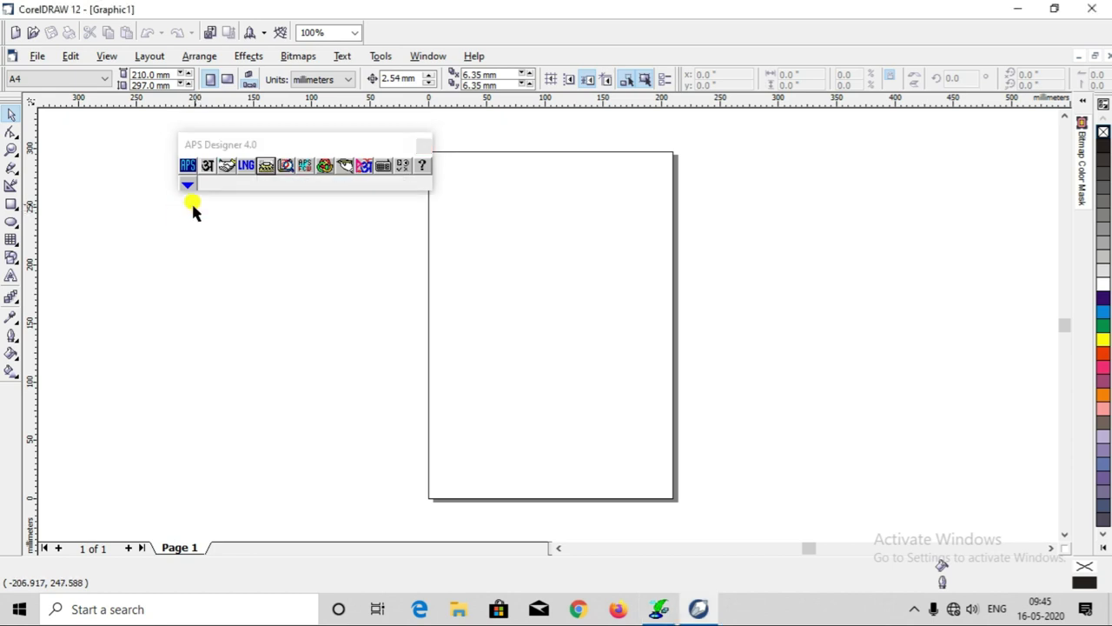
Step: Open the on-screen APS Keypad to view its key assignments, and close it again
click(345, 173)
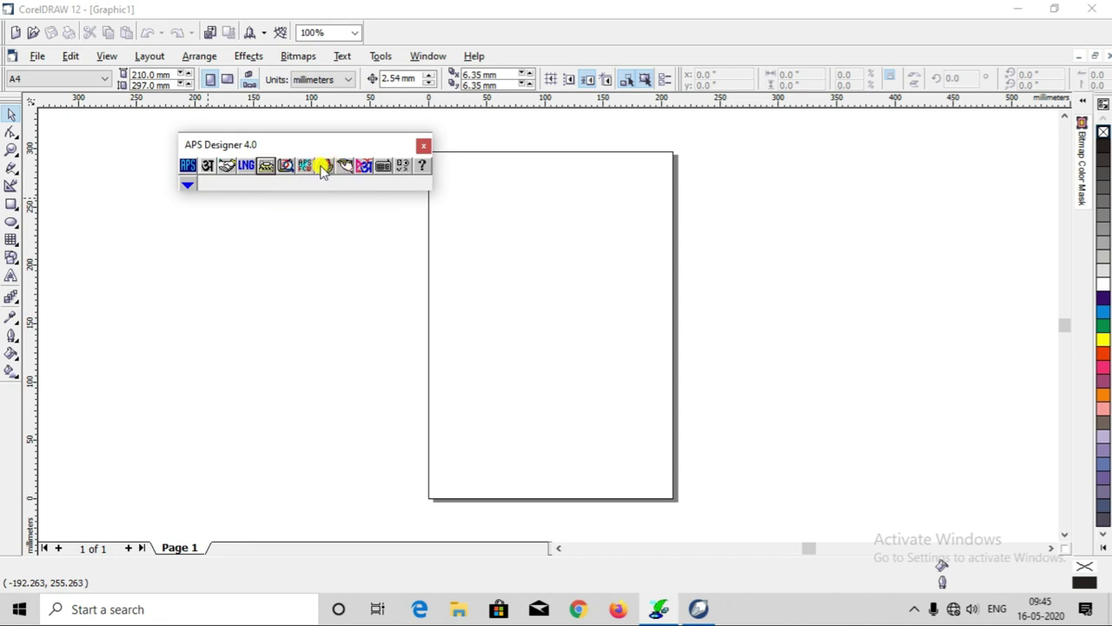
click(383, 170)
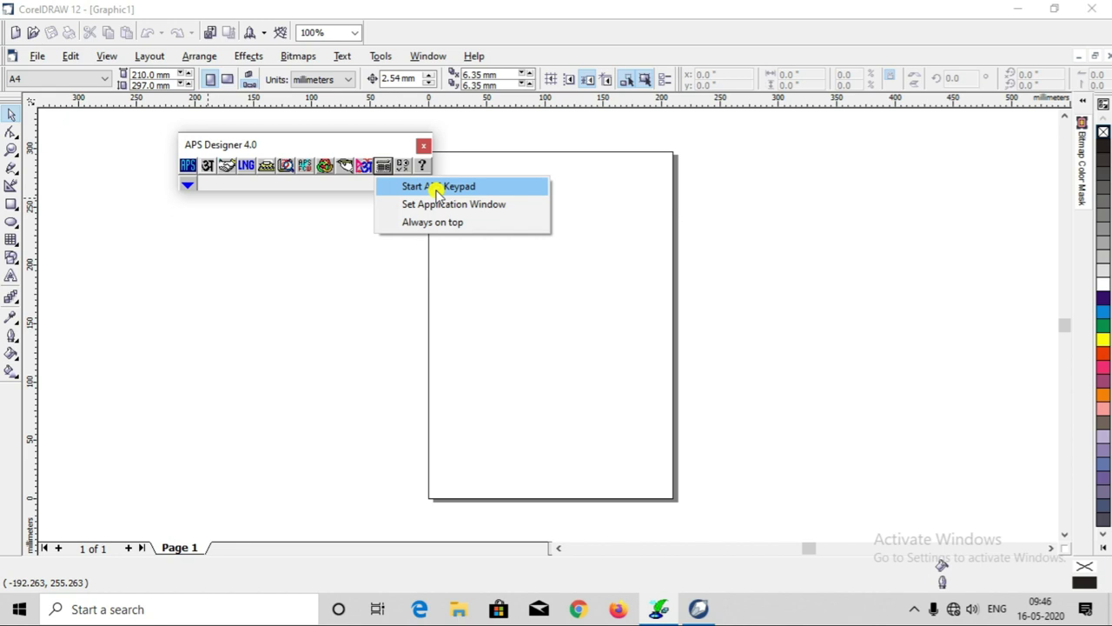
click(438, 189)
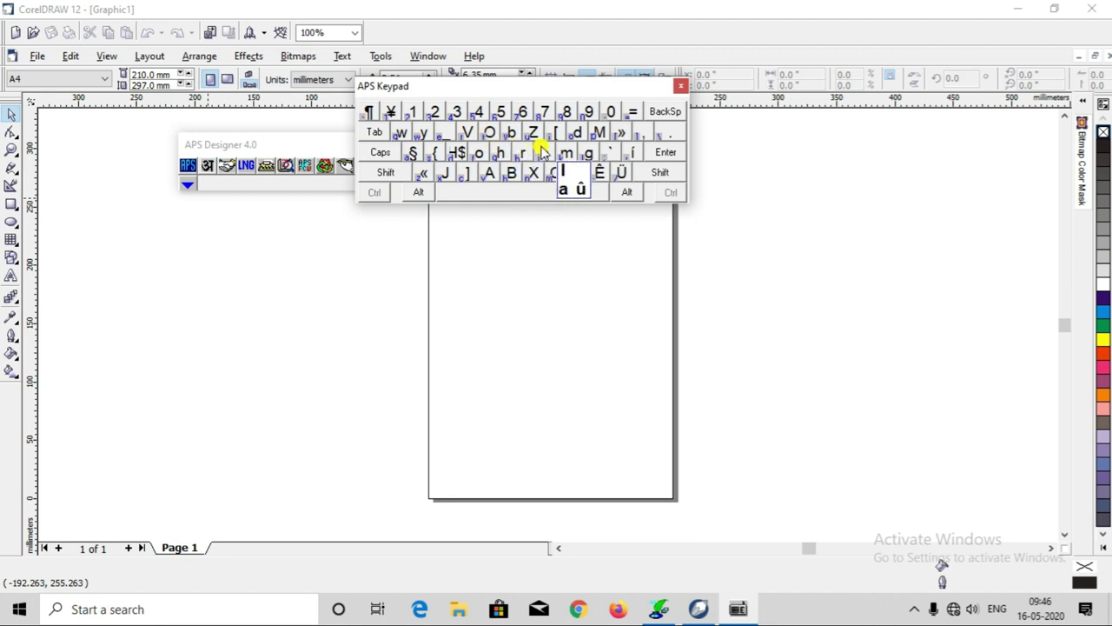
click(680, 88)
Step: Set the default artistic text attributes to the SHREE-DEV-1259E font at size 72
drag(325, 141, 738, 115)
click(13, 273)
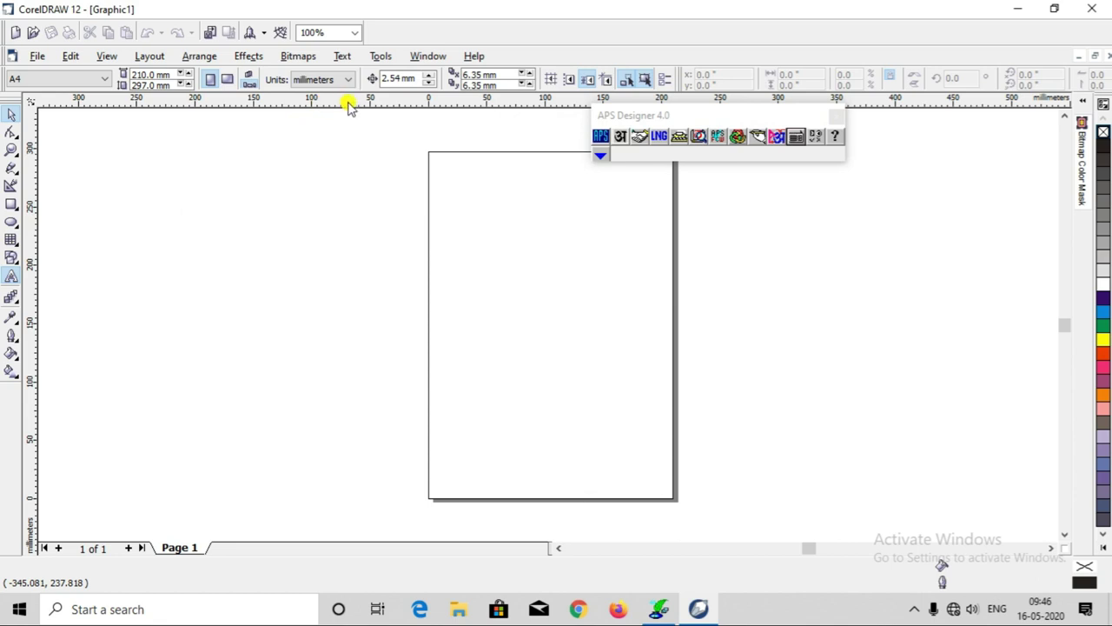
click(305, 79)
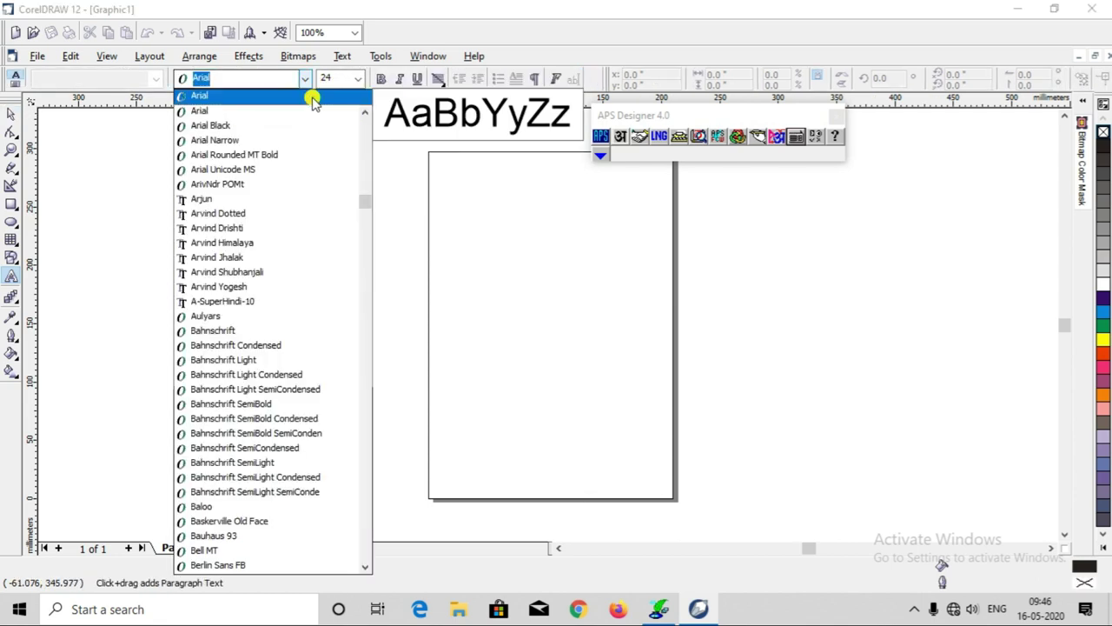
drag(366, 200, 385, 486)
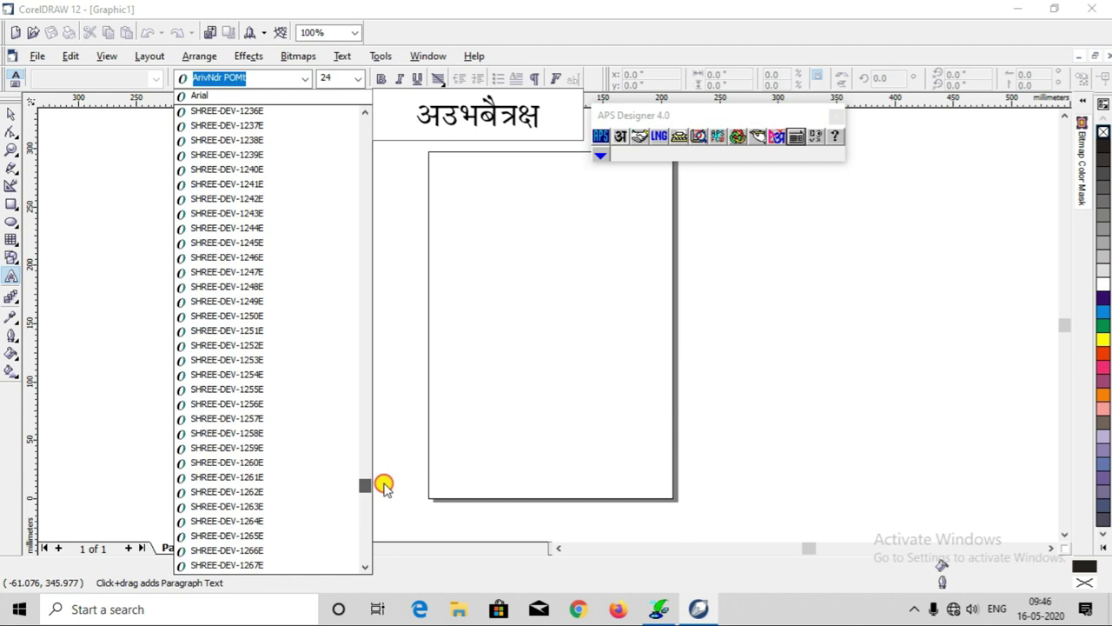
click(294, 449)
click(530, 374)
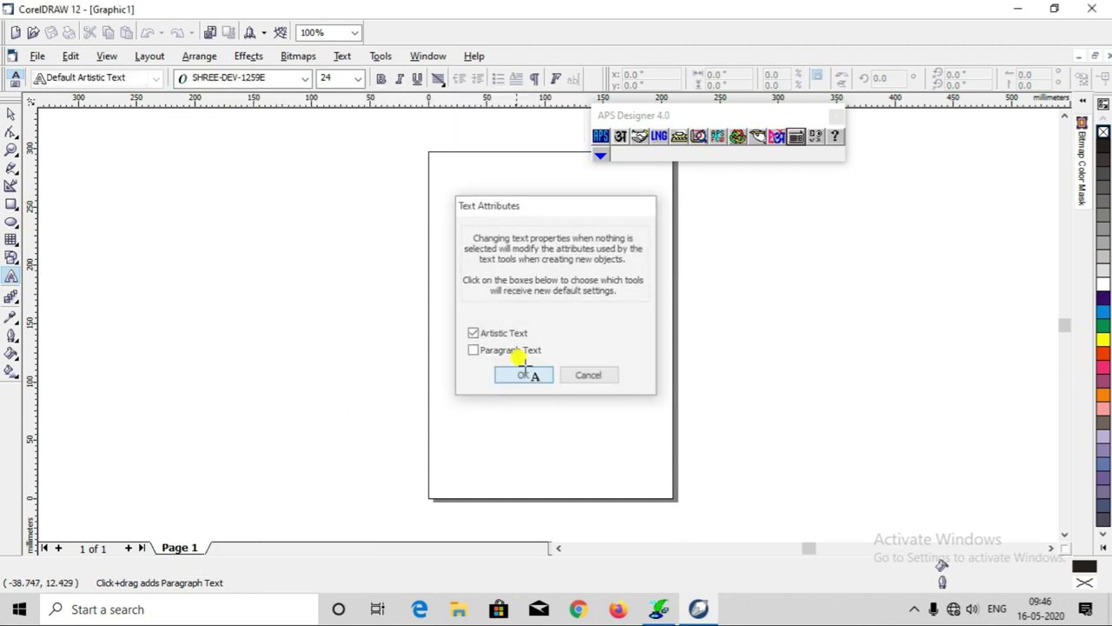
click(357, 79)
click(339, 289)
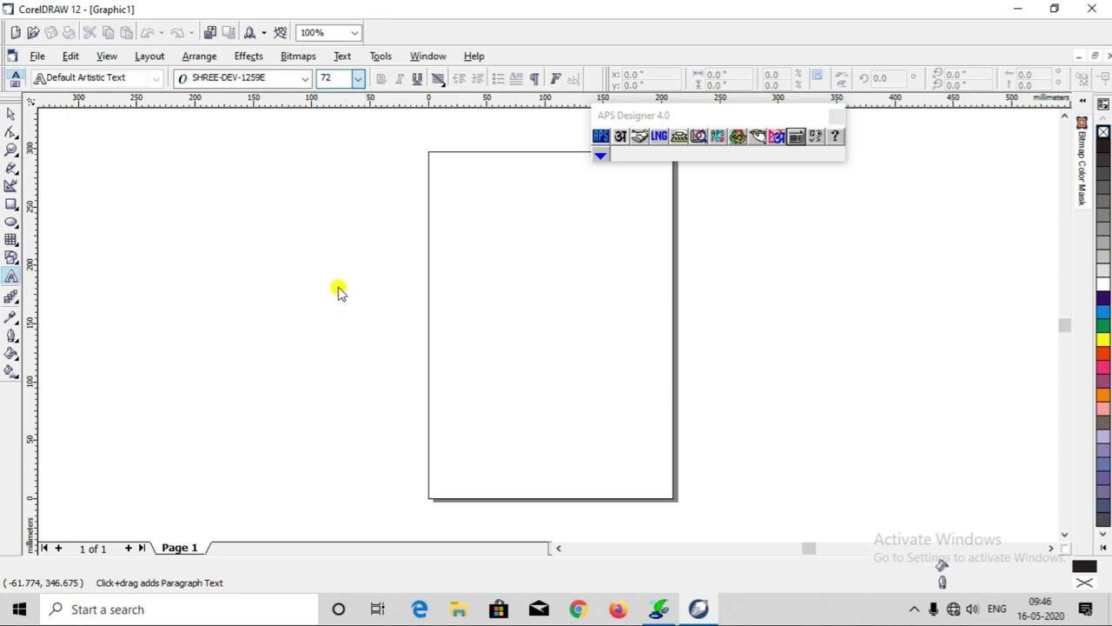
click(518, 377)
Step: Add the artistic text "कोमल" on the page and scale it up to about 145 mm wide
click(450, 255)
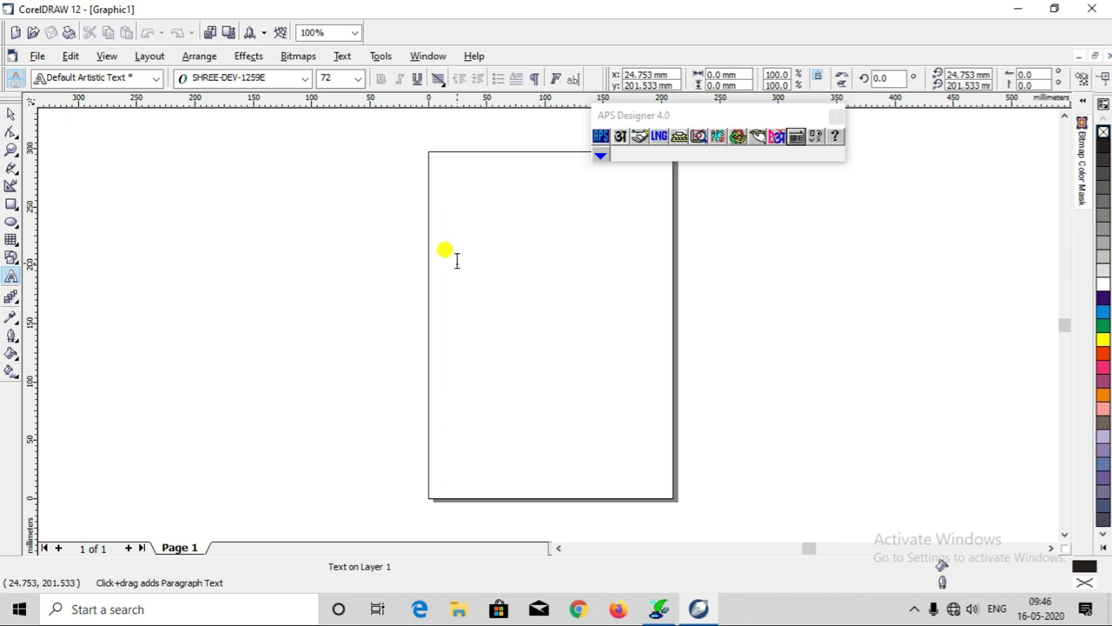
text(कोमल)
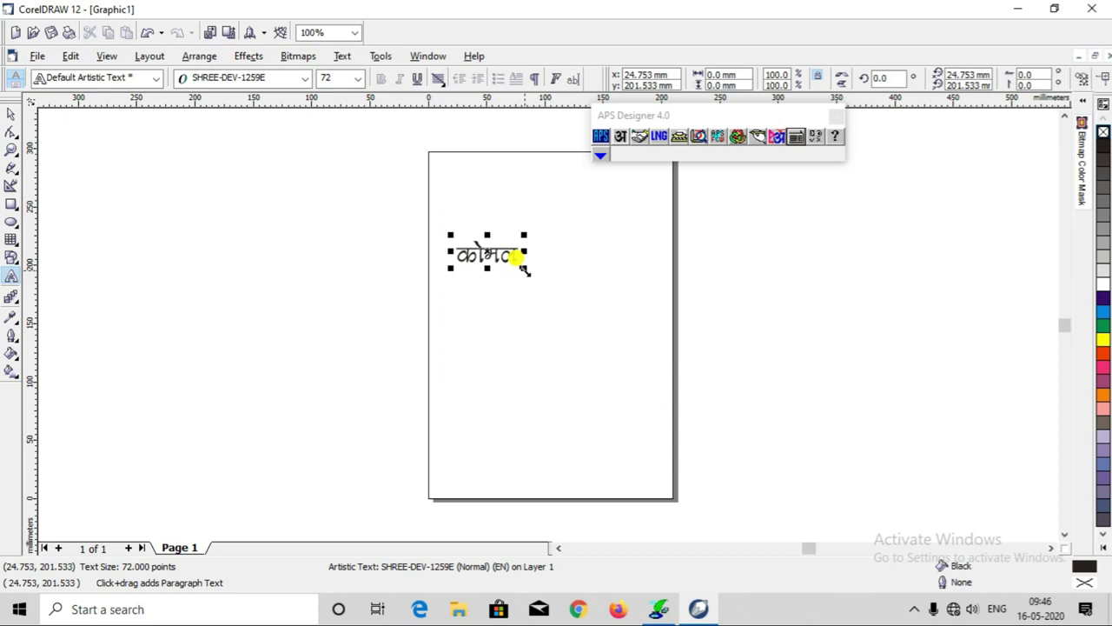
drag(591, 301, 629, 321)
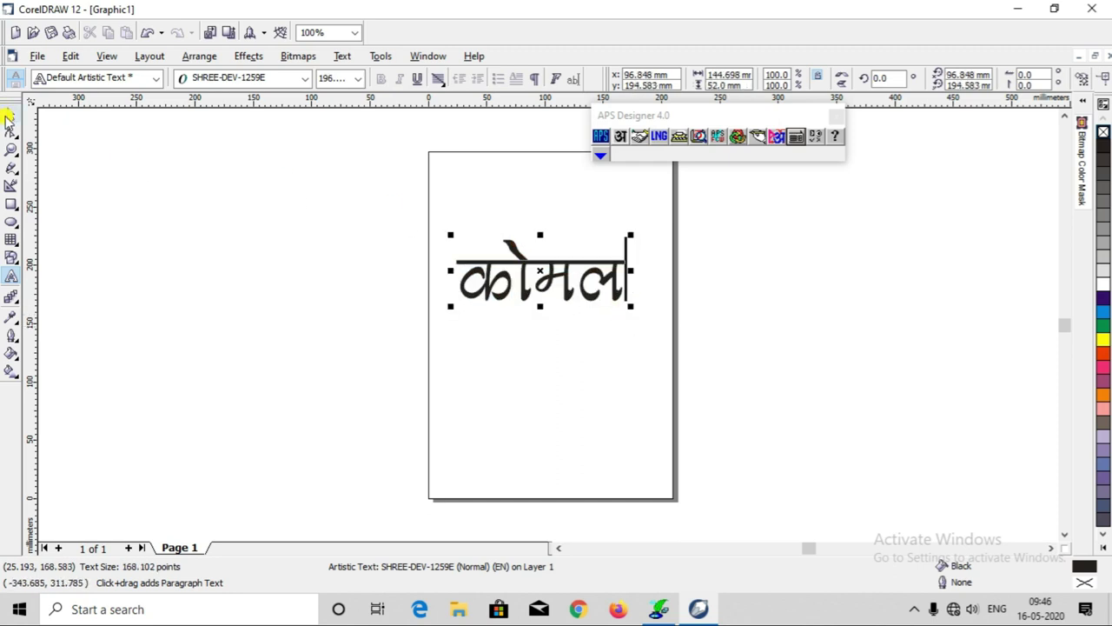
Step: Move the "कोमल" text up near the page's upper edge and enlarge it to about 193 mm wide
click(9, 116)
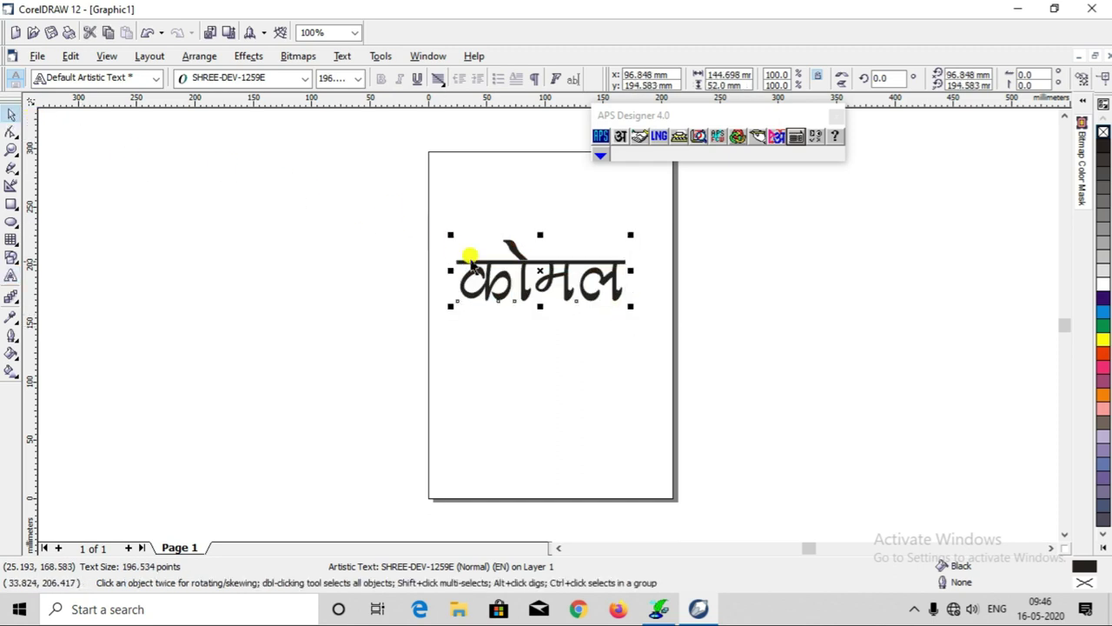
drag(532, 259, 539, 222)
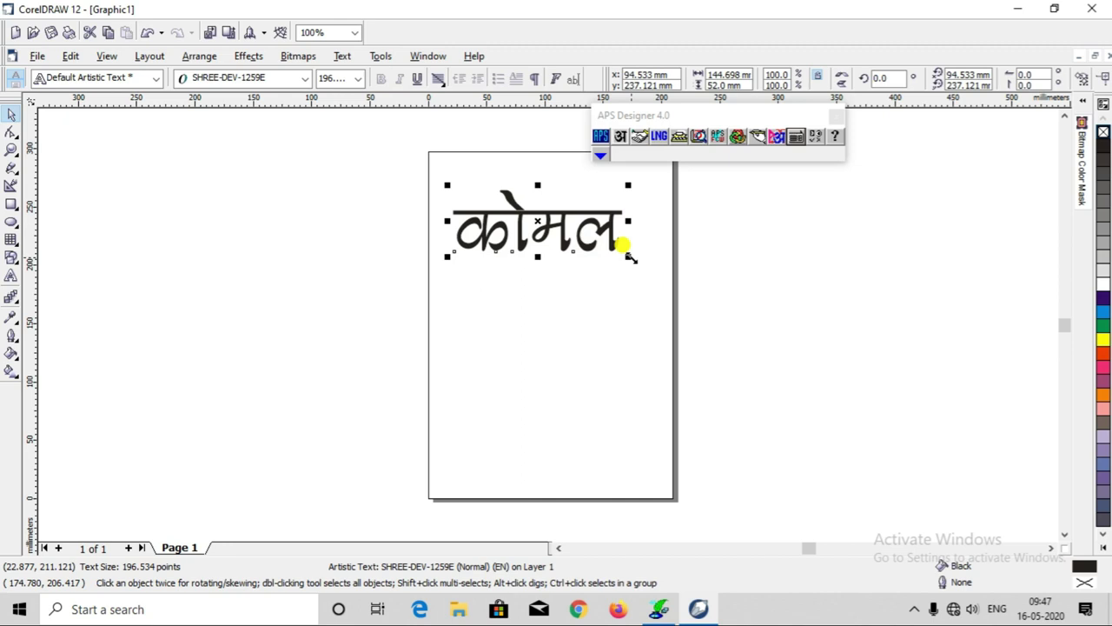
drag(627, 256, 656, 281)
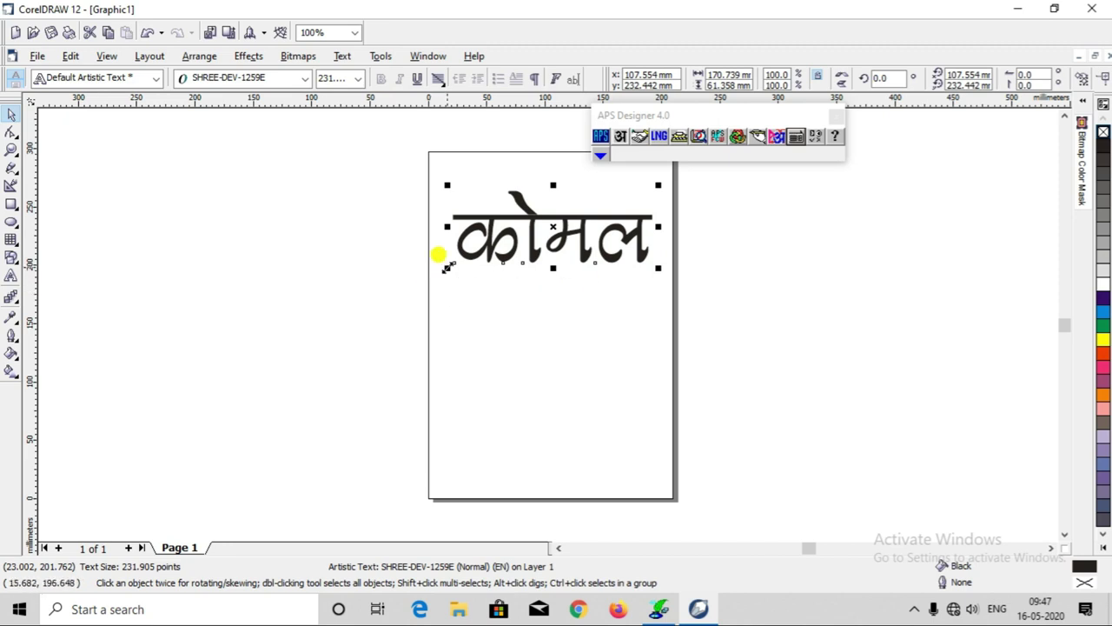
drag(438, 270, 432, 278)
key(Up)
key(Up)
key(Up)
key(Up)
key(Up)
key(Up)
key(Up)
key(Up)
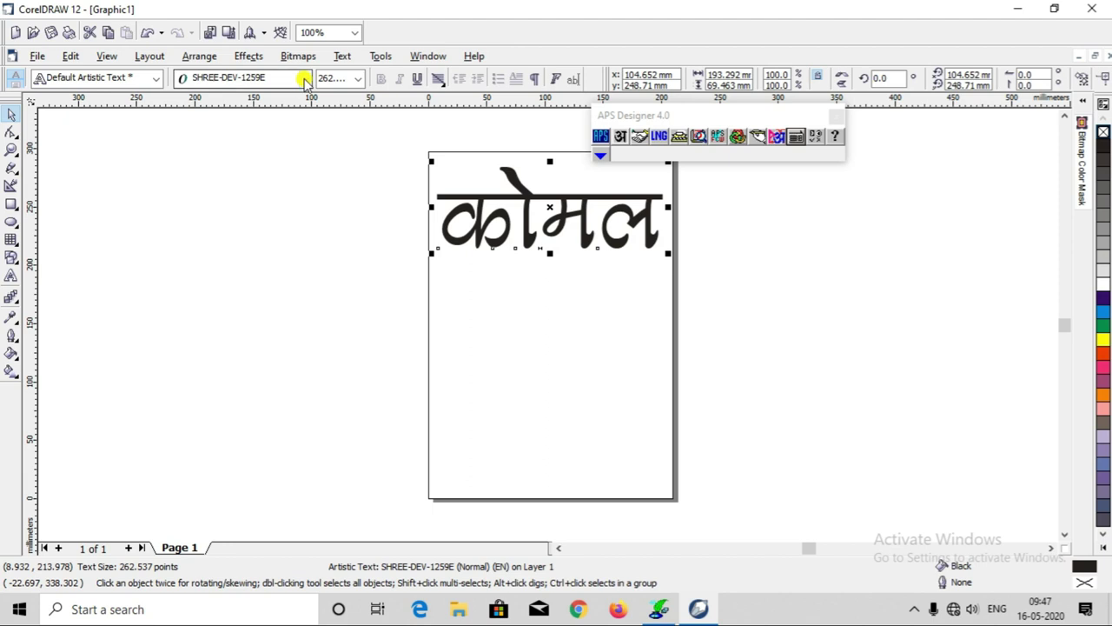
Step: Change the font of the "कोमल" text to SHREE-DEV-1270E
click(305, 78)
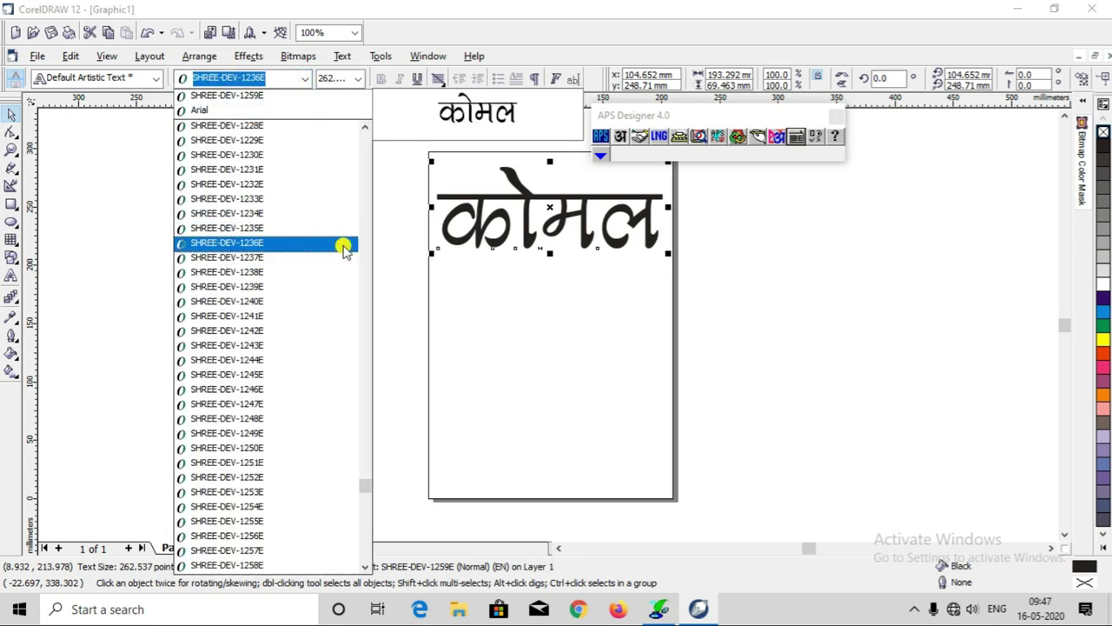
scroll(287, 300, down, 10)
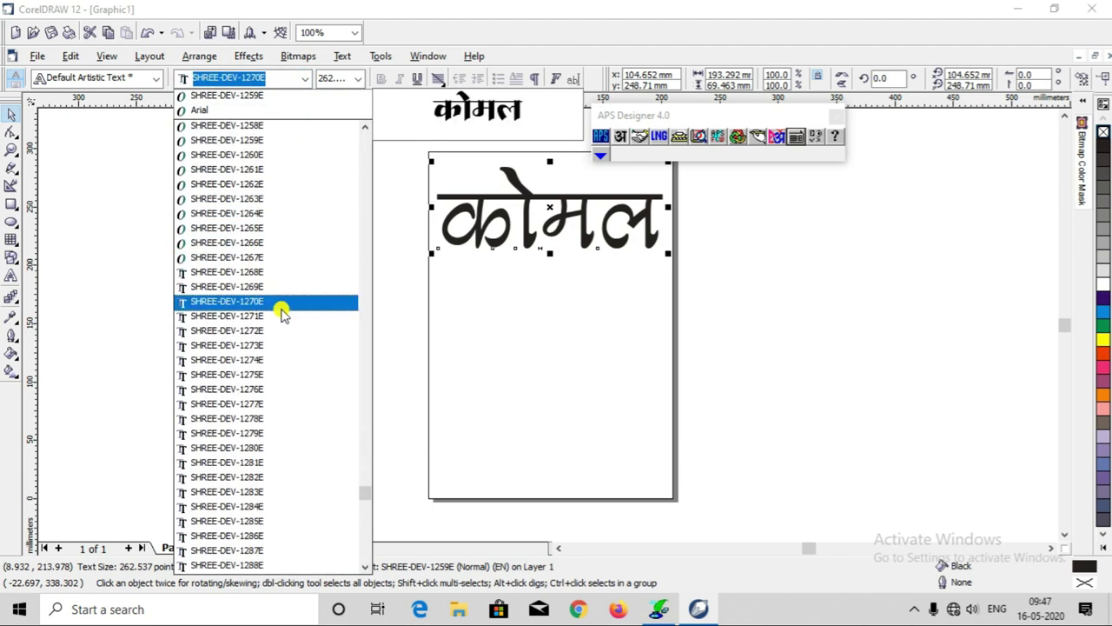
click(283, 313)
Step: Change the font of the "कोमल" text to SHREE-DEV-2318E
click(302, 82)
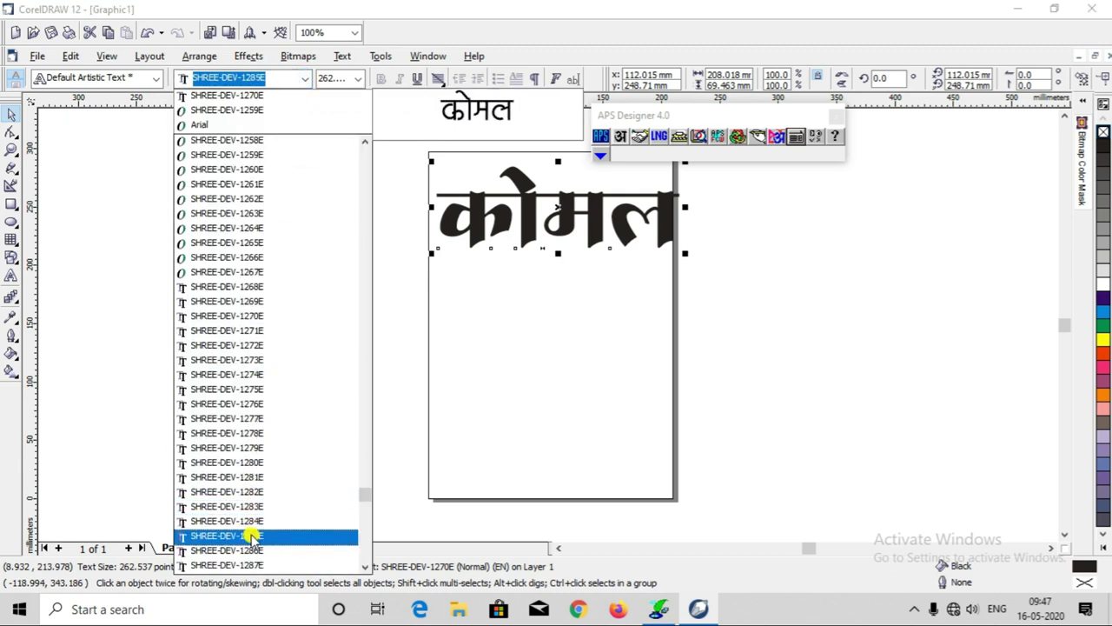
scroll(250, 495, down, 10)
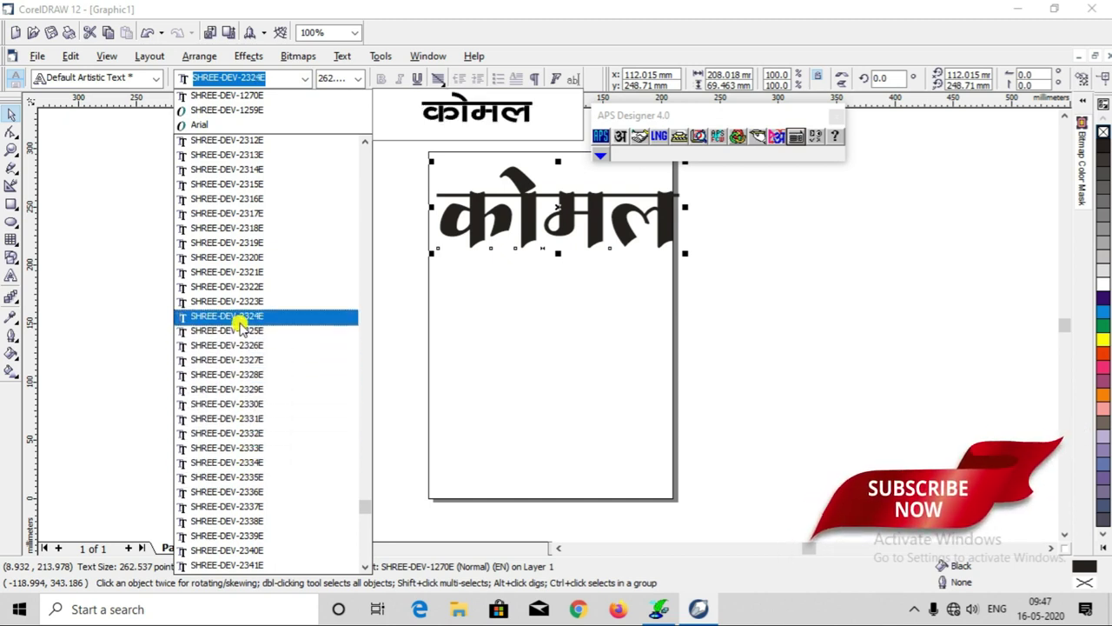
click(222, 243)
click(767, 348)
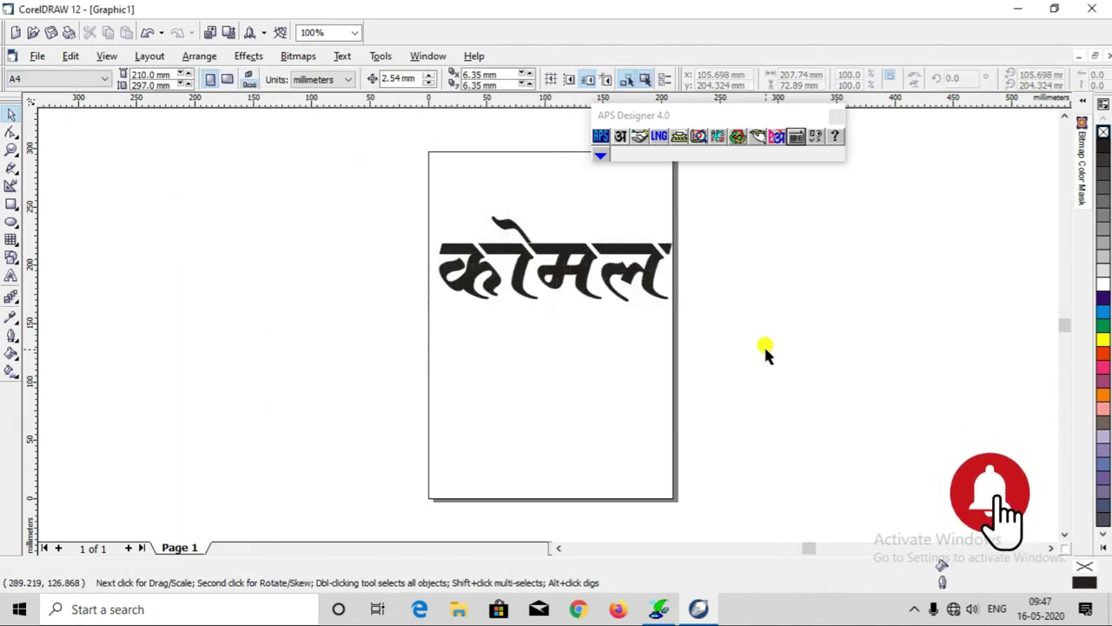
click(563, 250)
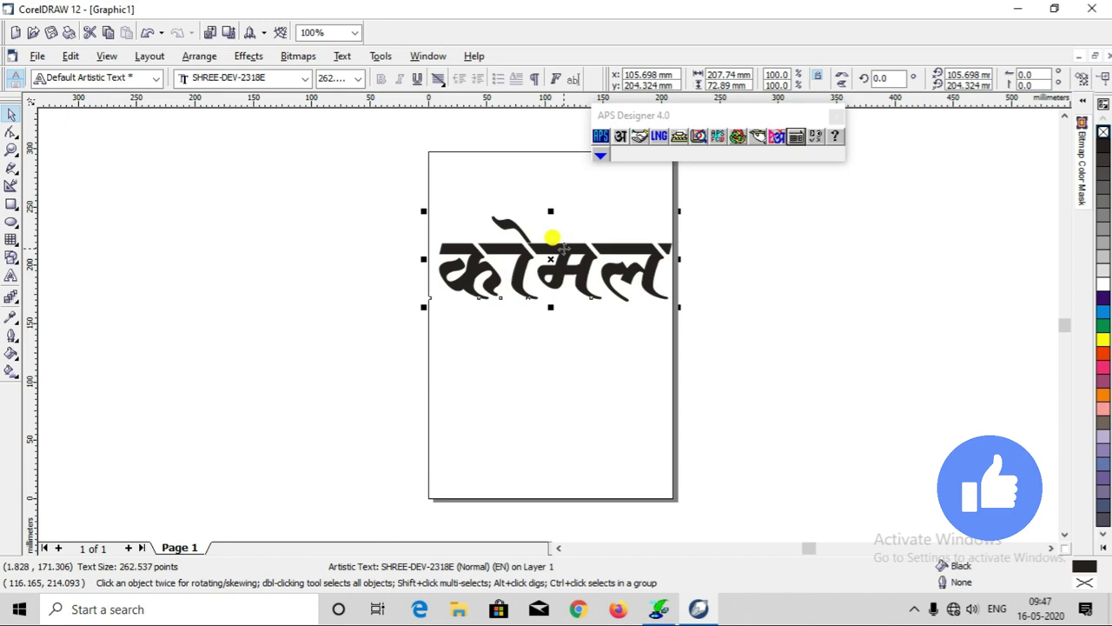